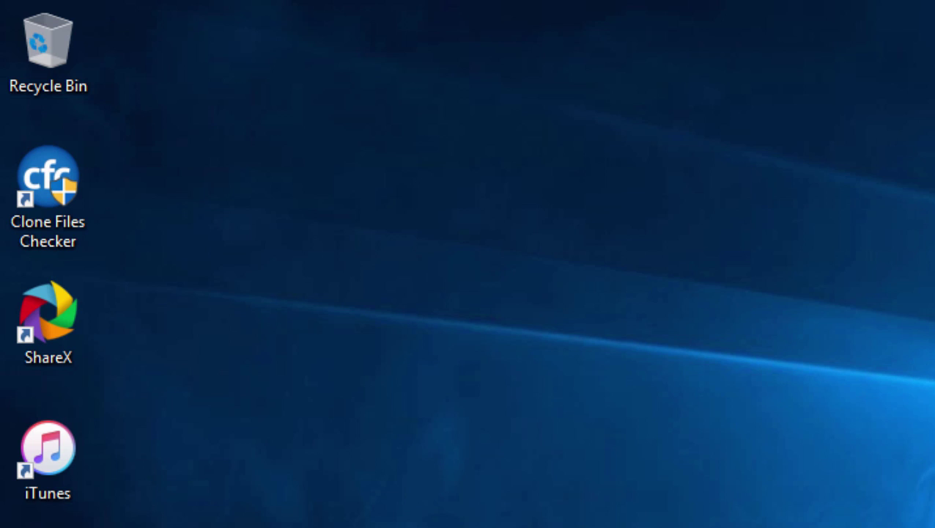
# - Refresh the desktop, launch Clone Files Checker and glance at the excluded-folders list
pyautogui.rightClick(867, 366)
pyautogui.click(899, 437)
pyautogui.doubleClick(41, 187)
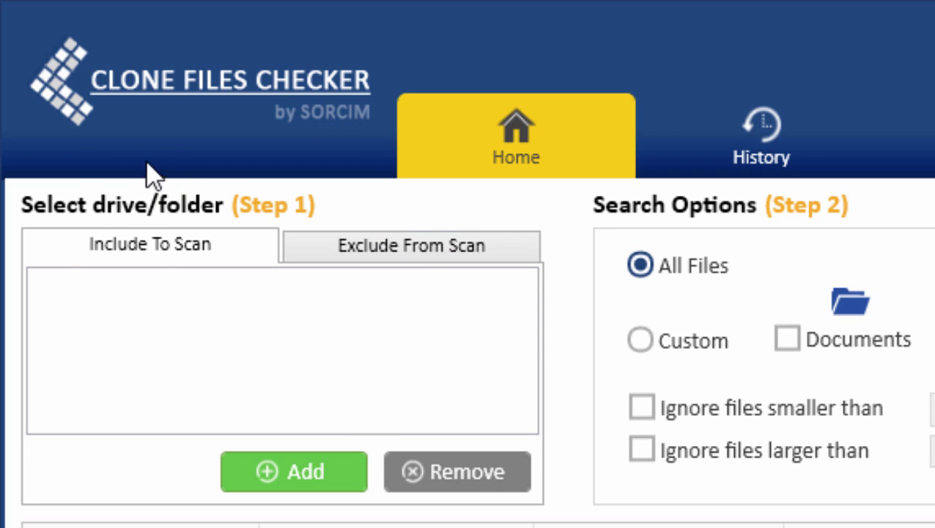
pyautogui.click(317, 242)
pyautogui.click(168, 249)
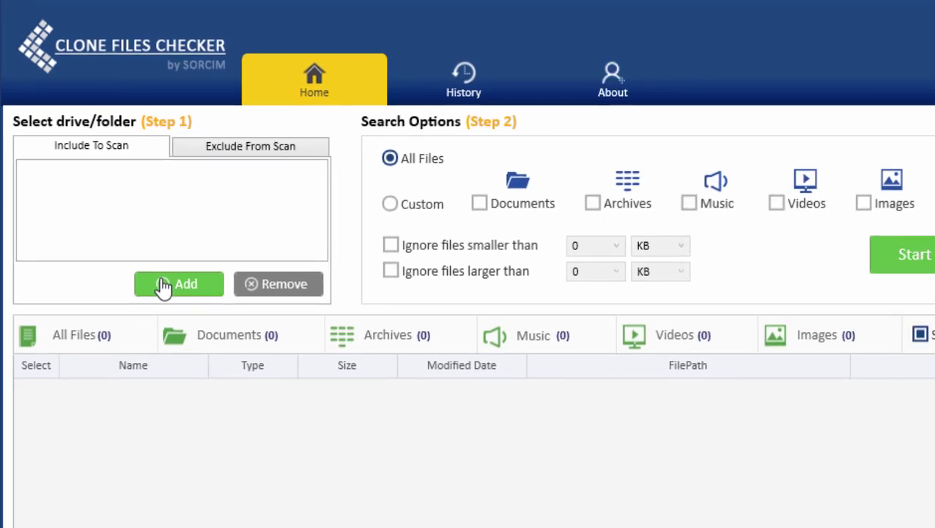
# - Add C:\Users\User\Documents to the Include To Scan list
pyautogui.click(220, 396)
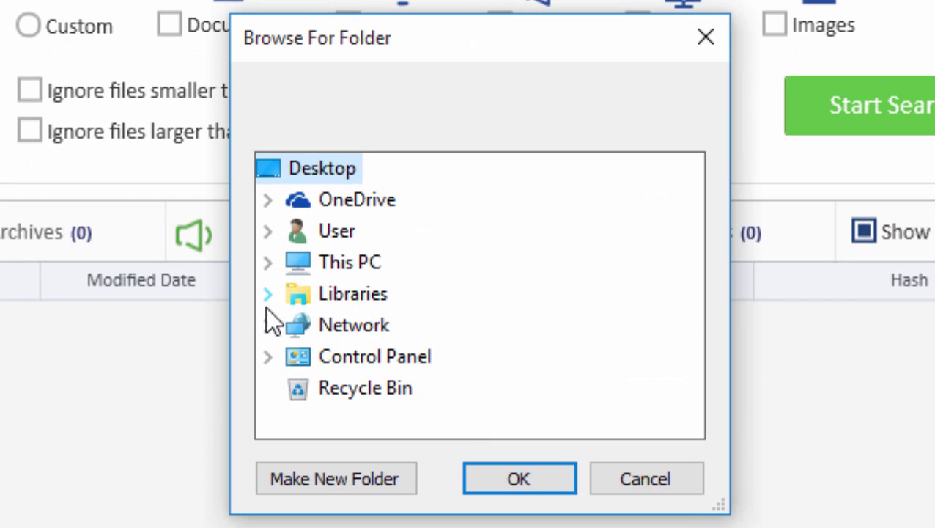
pyautogui.click(324, 299)
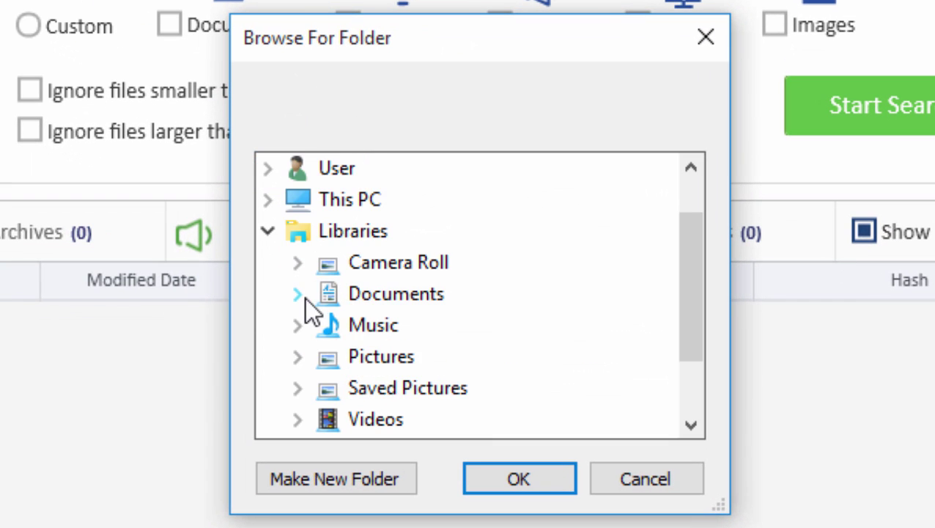
pyautogui.click(305, 298)
pyautogui.click(361, 327)
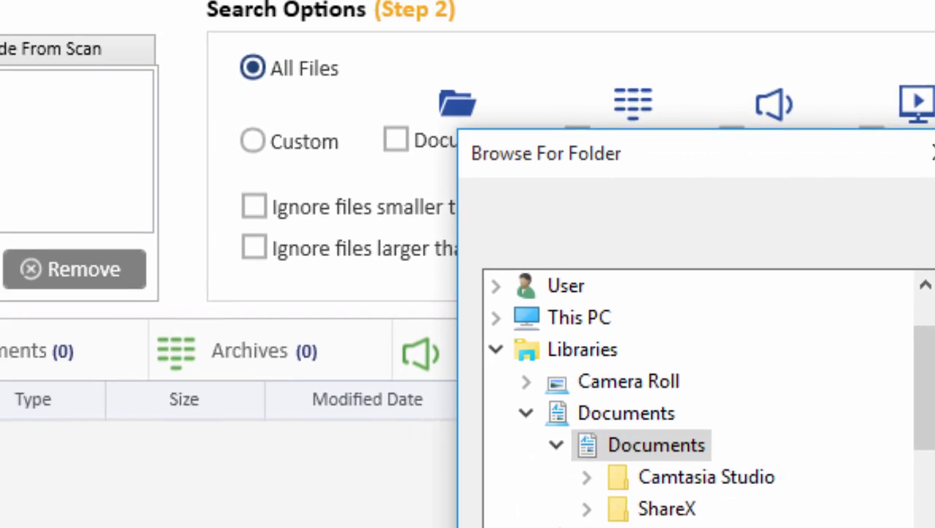
pyautogui.click(505, 463)
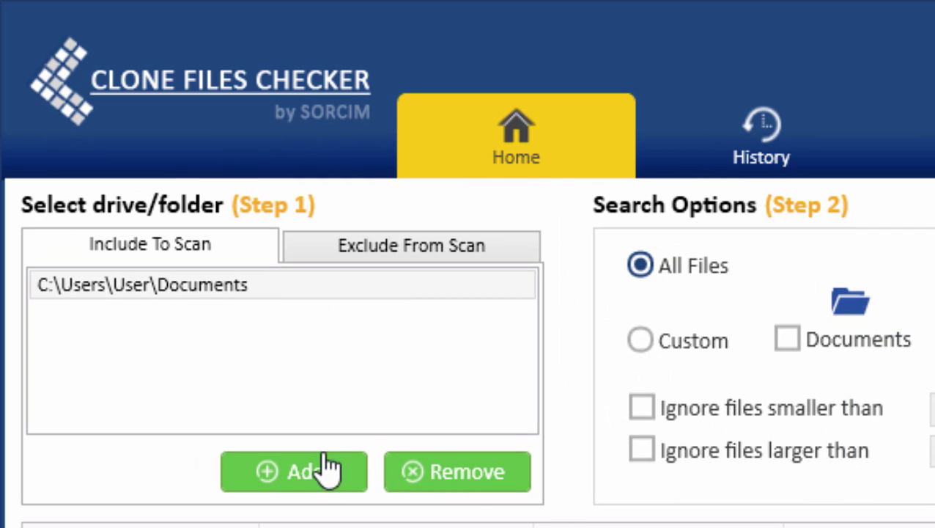
pyautogui.click(321, 463)
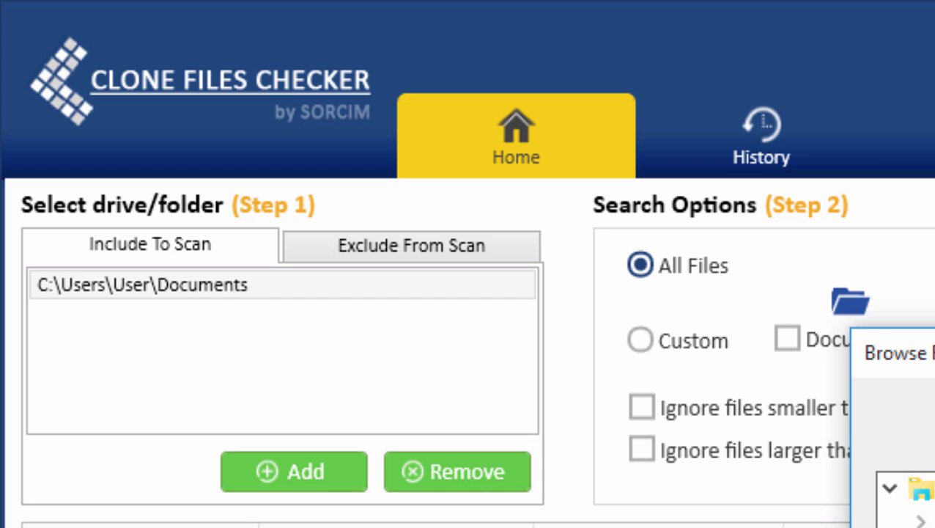
# - Add Pictures, Videos and Pictures\Camera Roll to the Include To Scan list
pyautogui.press('Return')
pyautogui.click(323, 476)
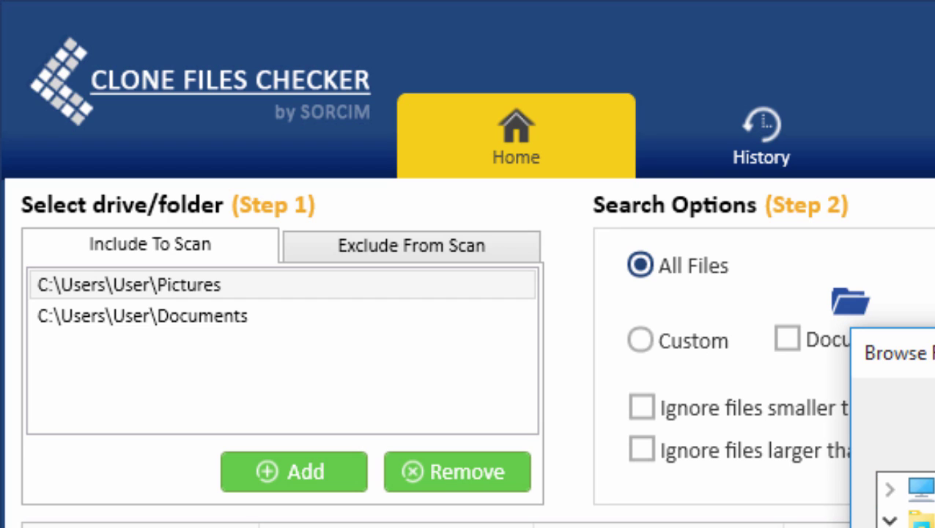
pyautogui.press('Return')
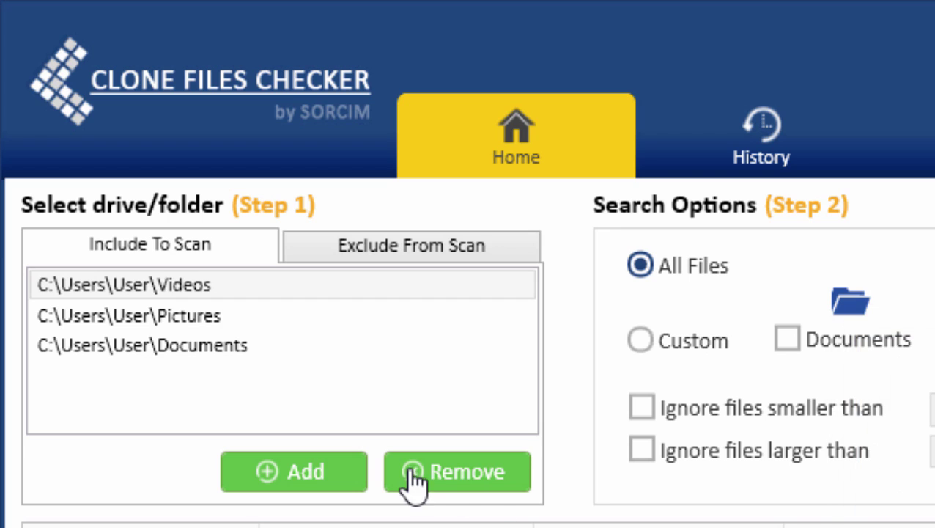
pyautogui.click(359, 472)
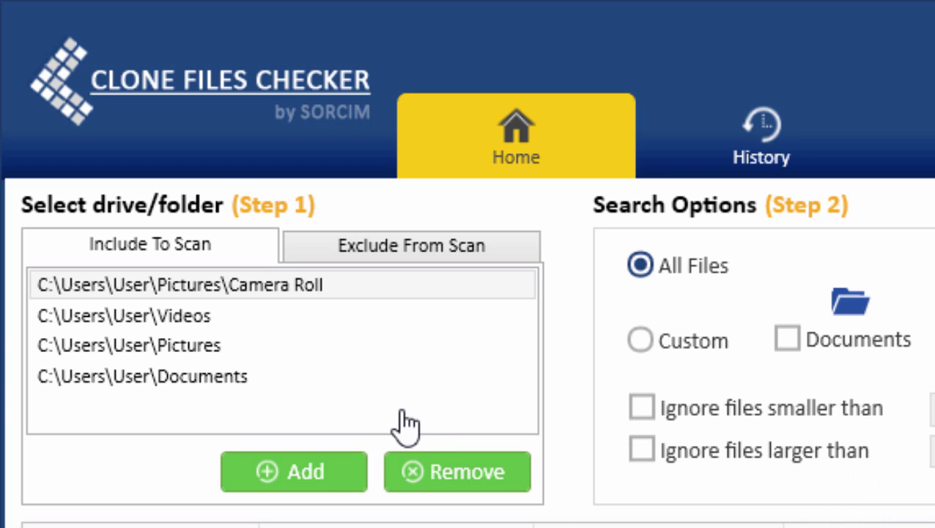
pyautogui.click(146, 343)
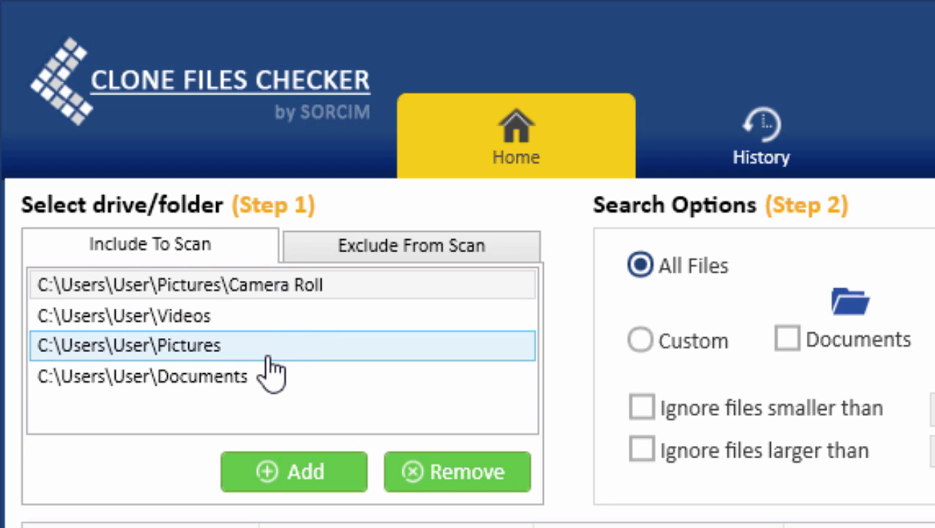
# - Add C:\Users\User\Music\iTunes to the Exclude From Scan list
pyautogui.click(385, 258)
pyautogui.click(162, 406)
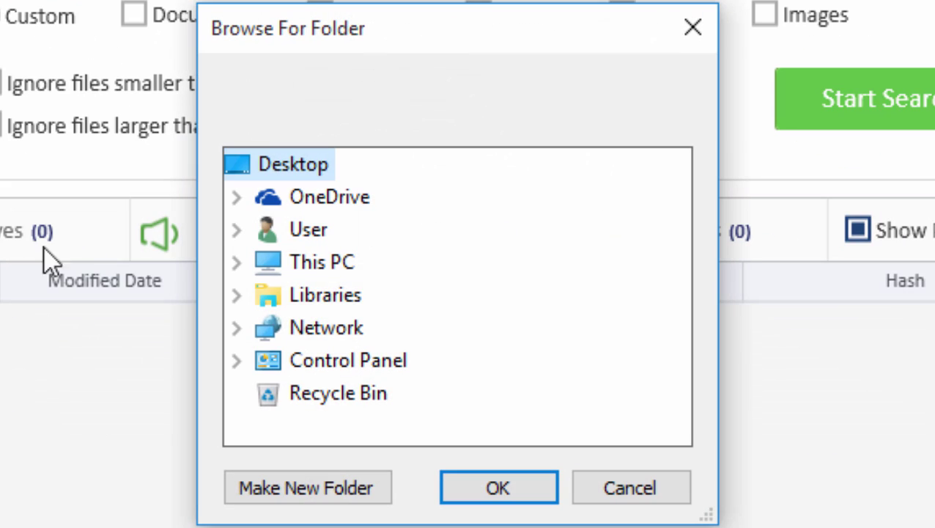
pyautogui.click(252, 297)
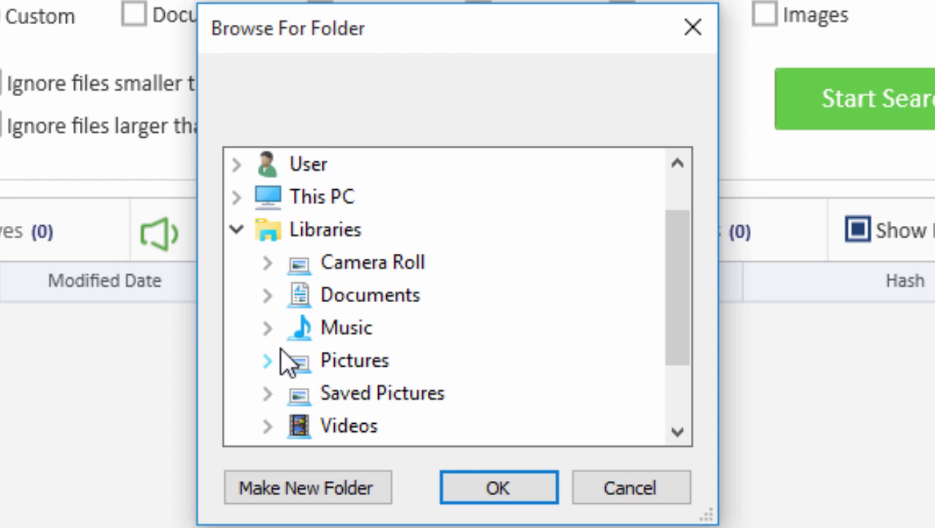
pyautogui.click(269, 328)
pyautogui.doubleClick(359, 361)
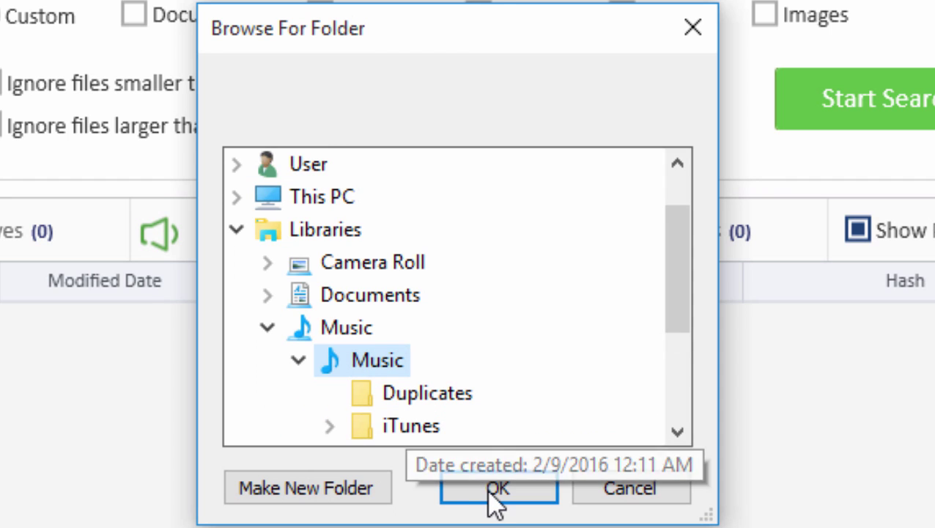
pyautogui.doubleClick(425, 428)
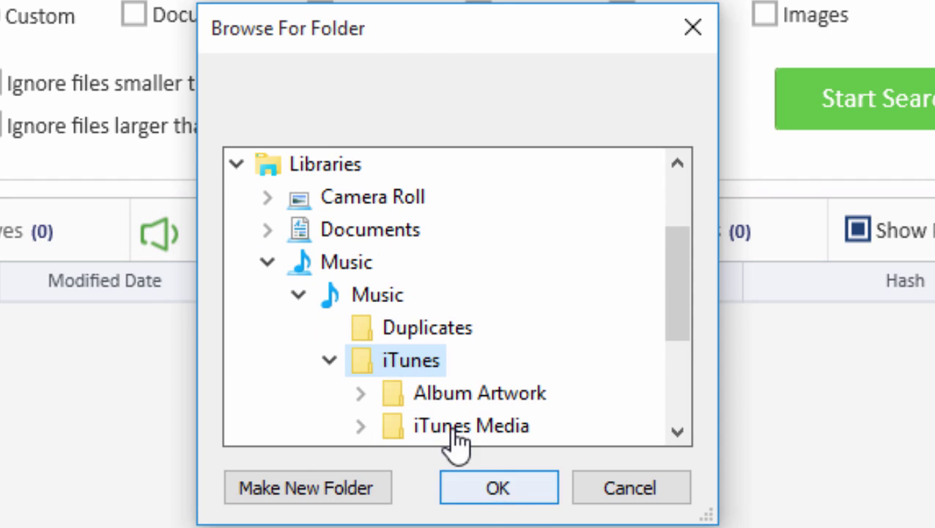
pyautogui.click(490, 488)
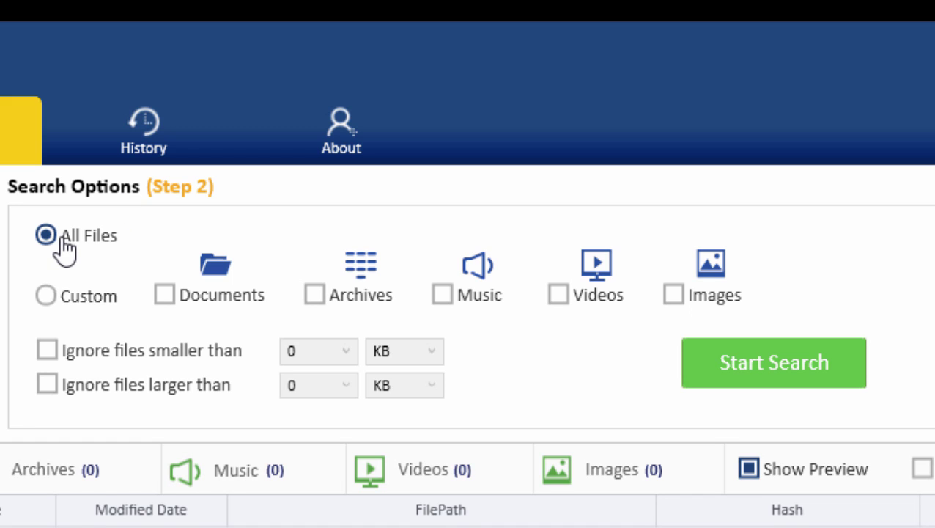
# - Switch Search Options to Custom with Documents, Archives, Music, Videos and Images ticked
pyautogui.click(65, 306)
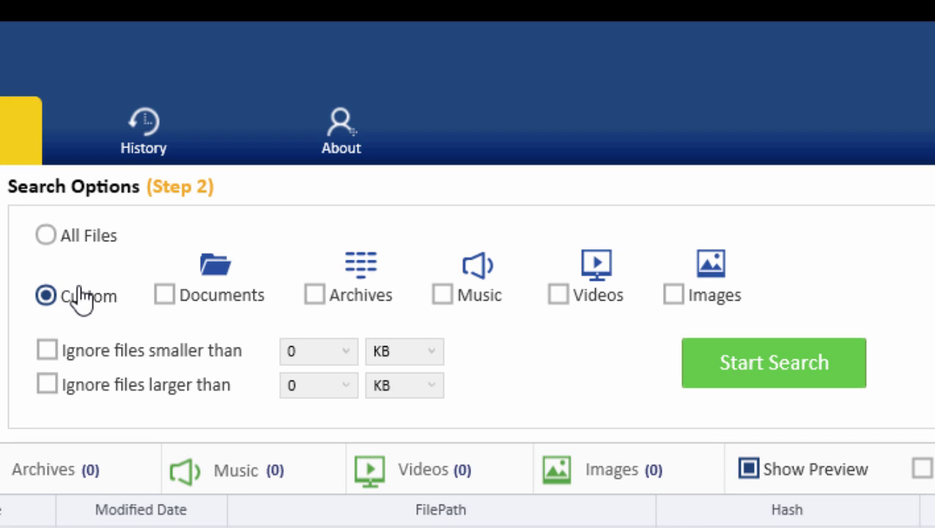
pyautogui.click(201, 290)
pyautogui.click(328, 302)
pyautogui.click(458, 303)
pyautogui.click(576, 307)
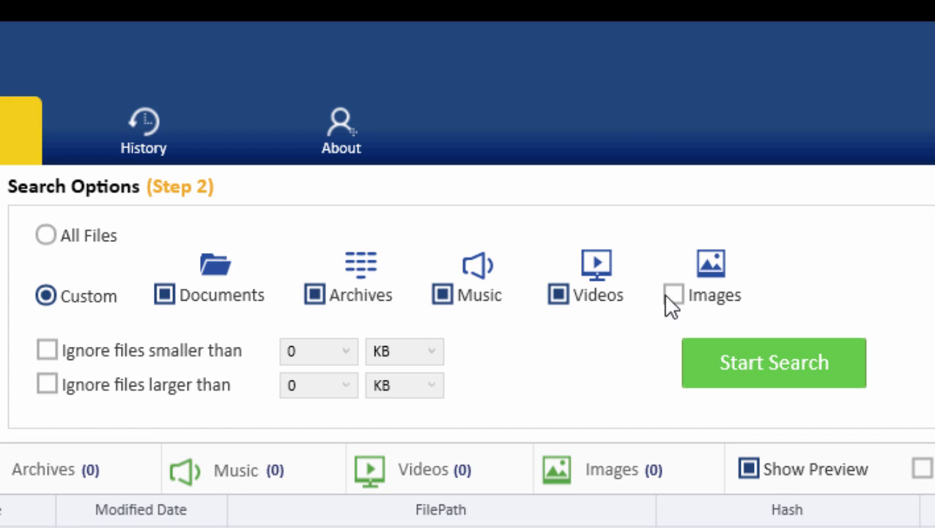
pyautogui.click(686, 307)
# - Ignore files smaller than 8 KB and larger than 128 MB
pyautogui.click(124, 350)
pyautogui.click(347, 350)
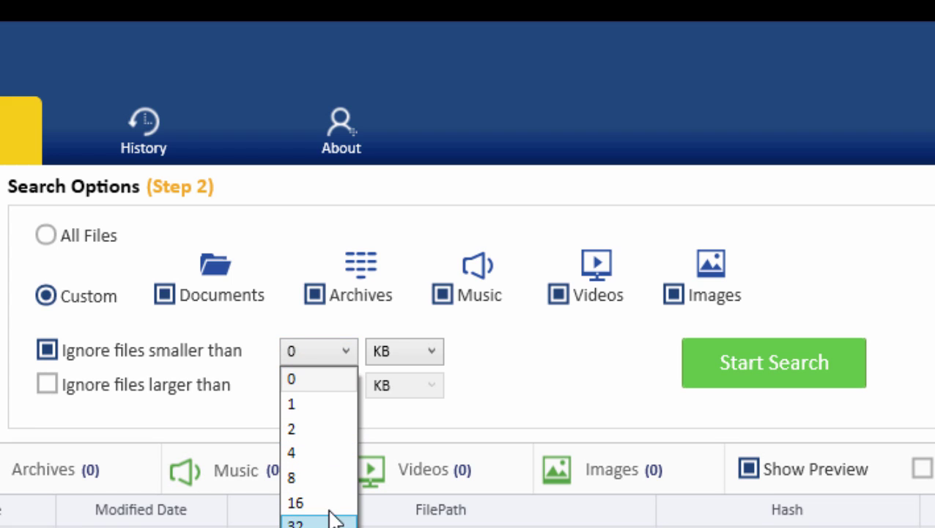
pyautogui.click(330, 484)
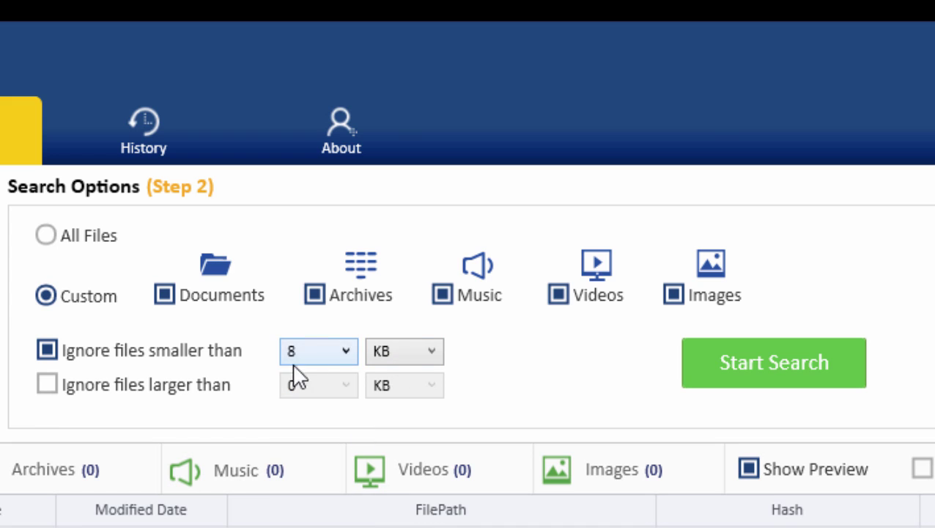
pyautogui.click(176, 386)
pyautogui.click(332, 387)
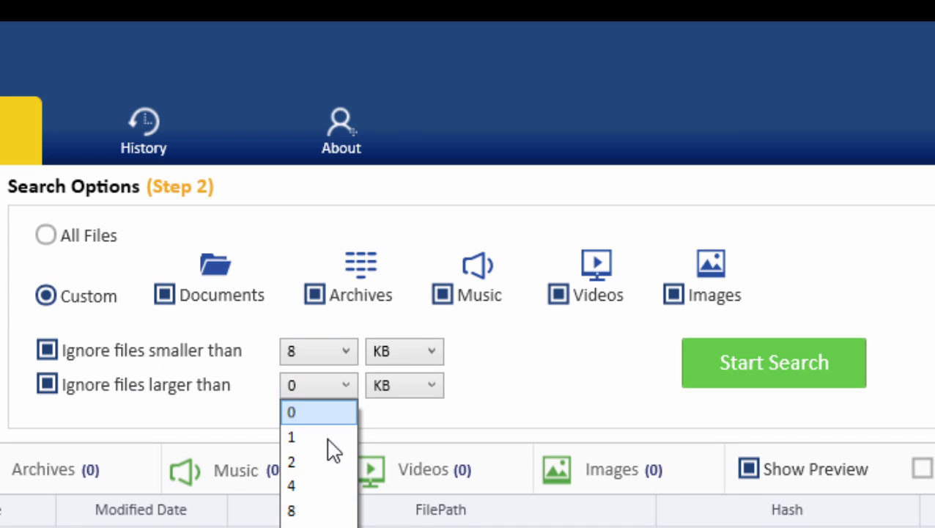
pyautogui.click(323, 524)
pyautogui.click(421, 387)
pyautogui.click(422, 458)
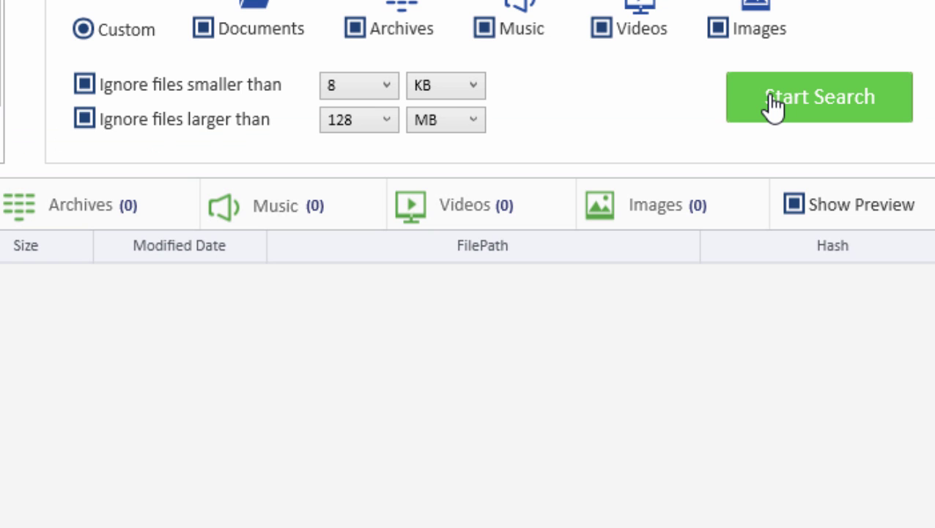
# - Run the search and browse the 15 groups of 36 duplicates totalling 14.52 MB
pyautogui.click(728, 372)
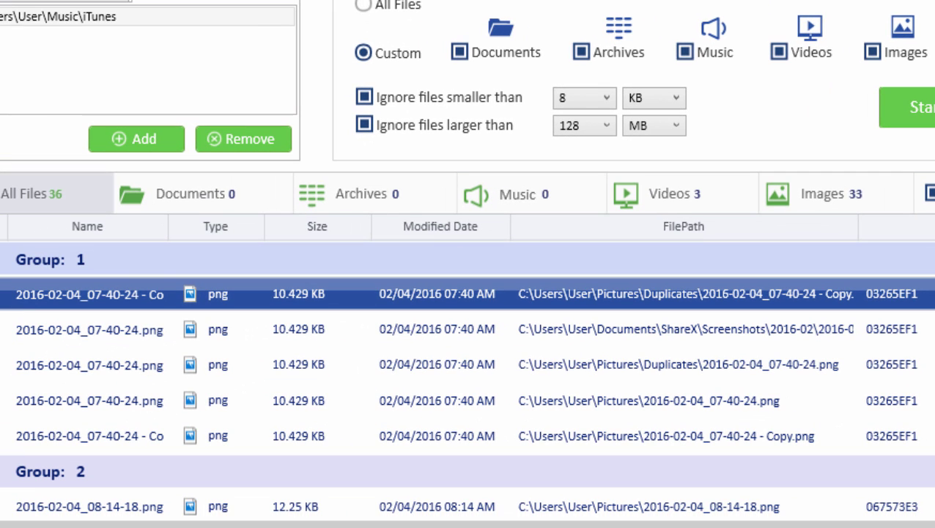
pyautogui.scroll(-5, 468, 381)
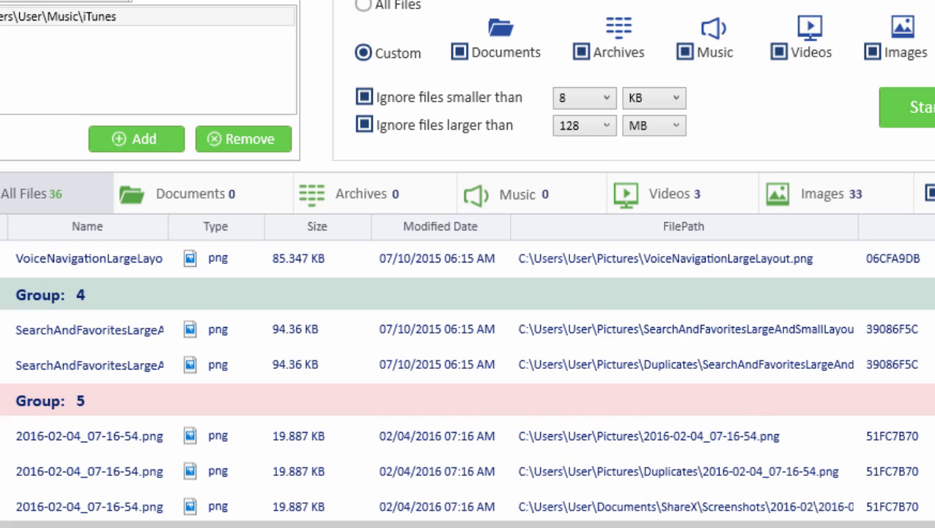
pyautogui.scroll(-5, 468, 382)
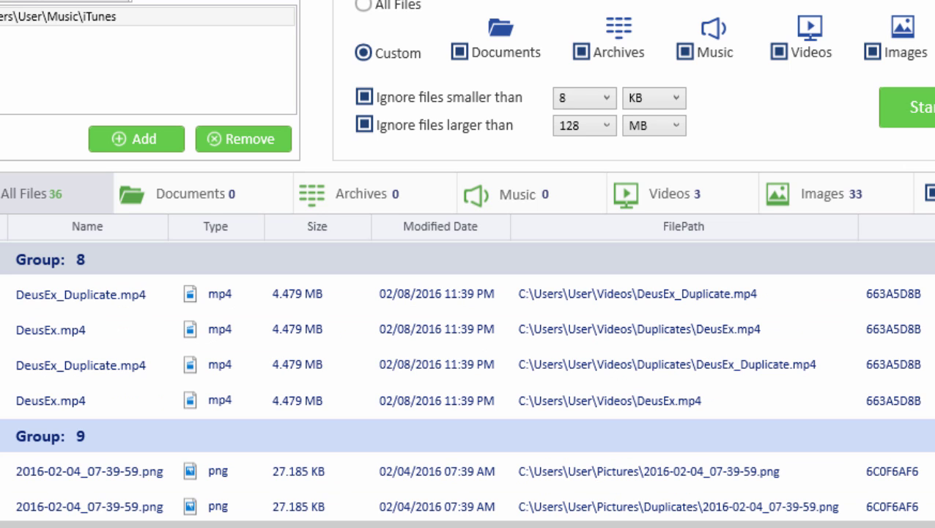
pyautogui.click(808, 402)
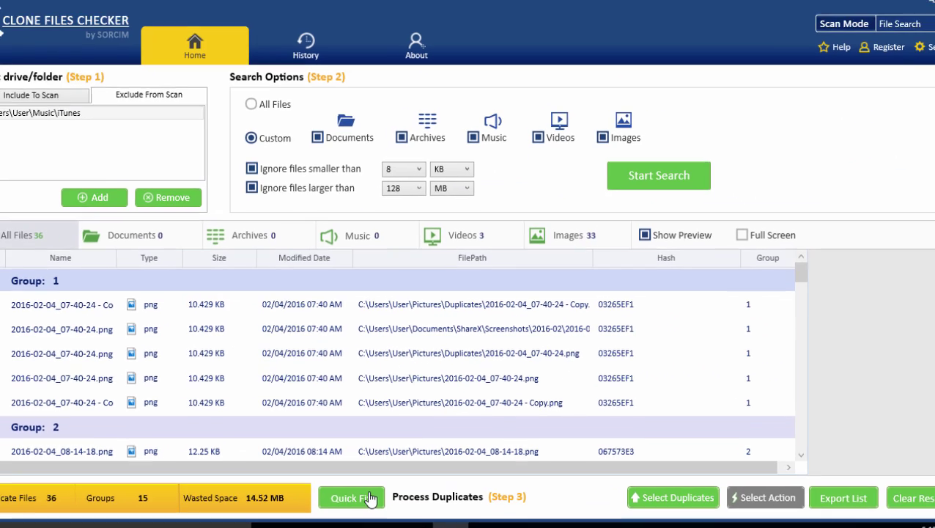
# - Start Quick Fix keeping newest copies and create a 'Backedup' Desktop folder for backups
pyautogui.click(835, 469)
pyautogui.click(484, 429)
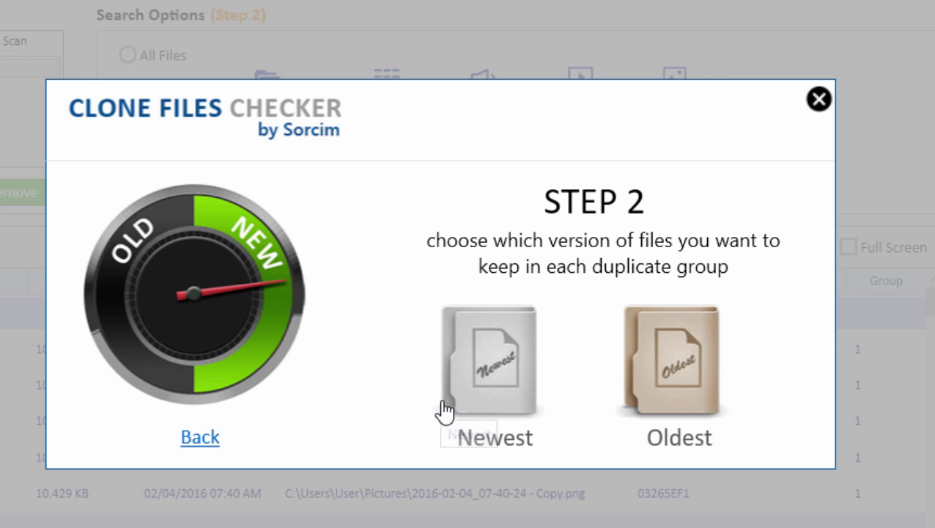
pyautogui.click(495, 380)
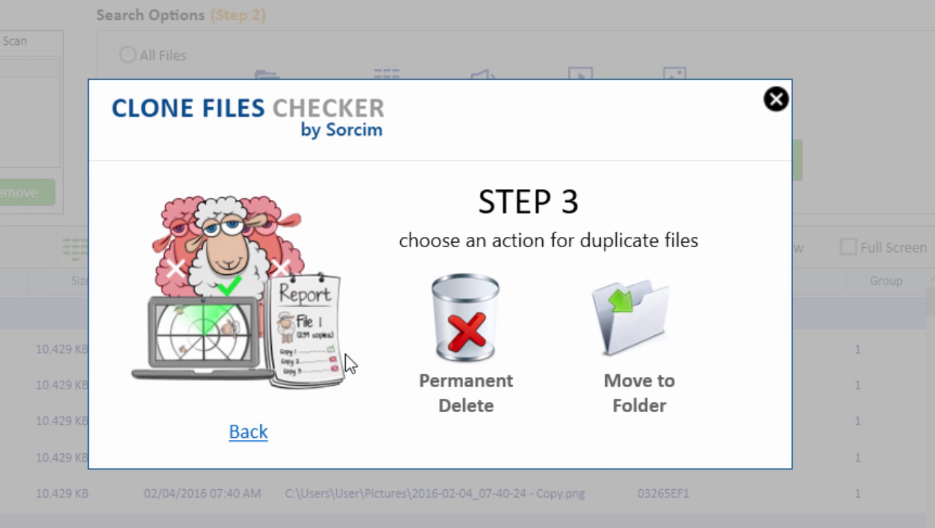
pyautogui.click(640, 354)
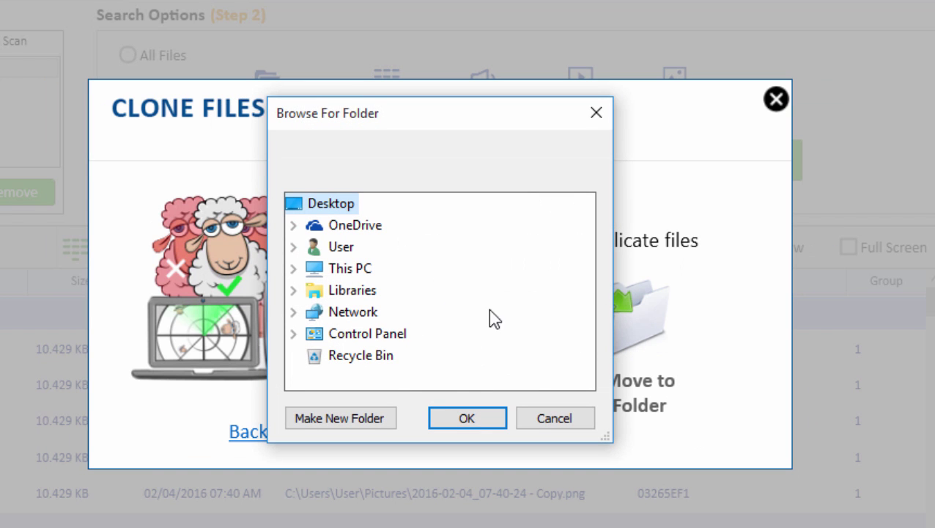
pyautogui.click(295, 290)
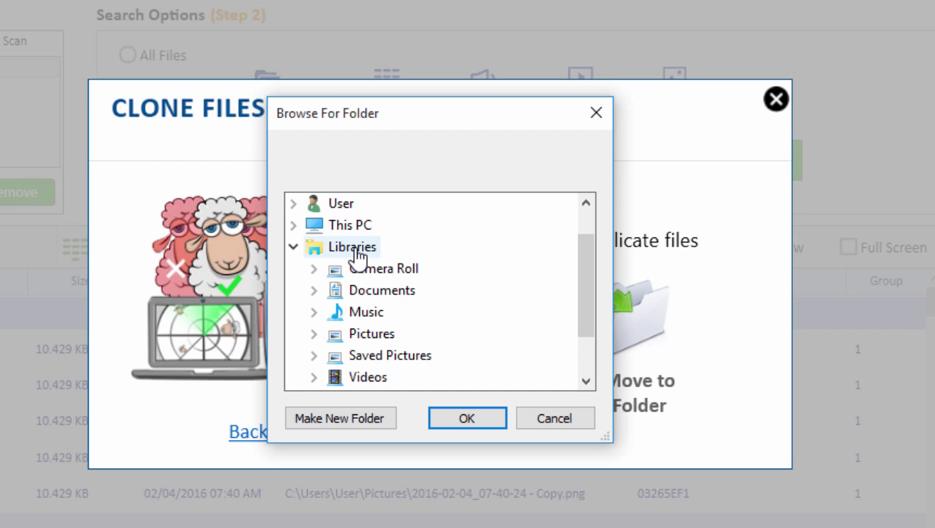
pyautogui.moveTo(586, 285); pyautogui.dragTo(536, 223)
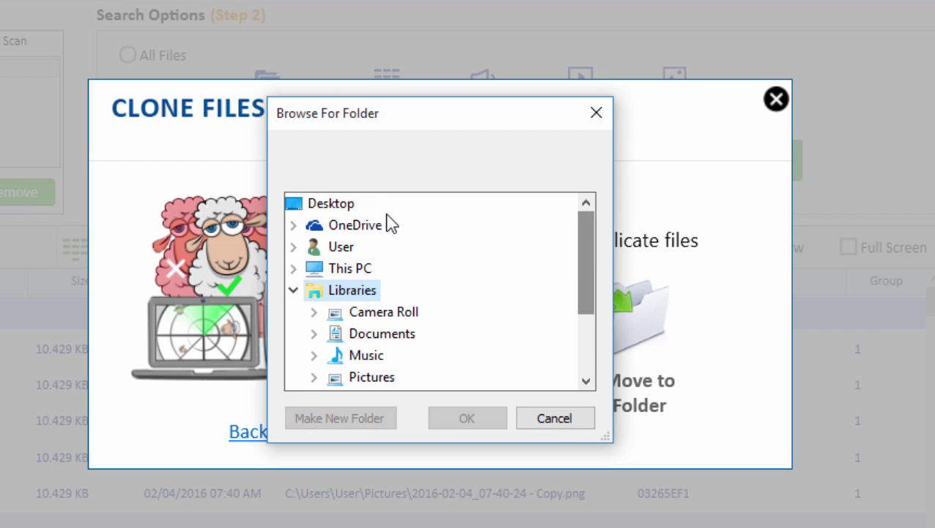
pyautogui.click(347, 208)
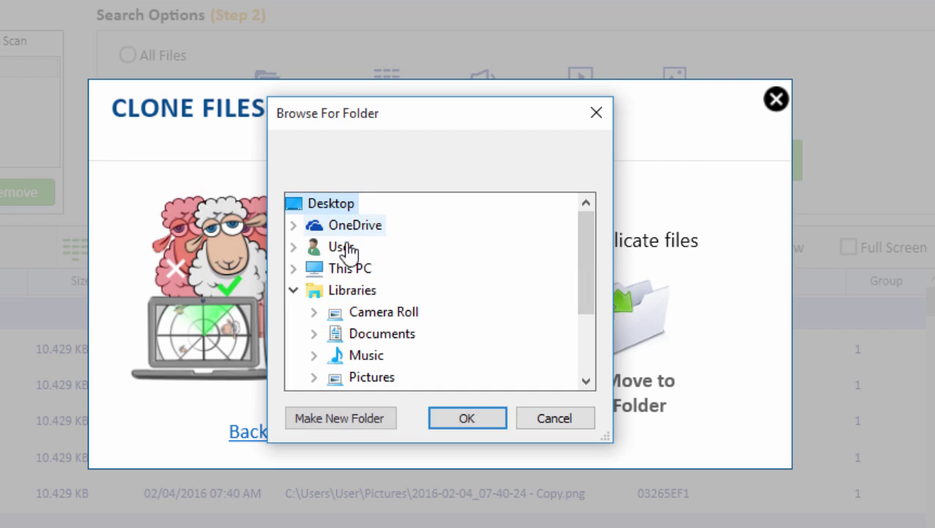
pyautogui.click(372, 417)
pyautogui.write('Backedup')
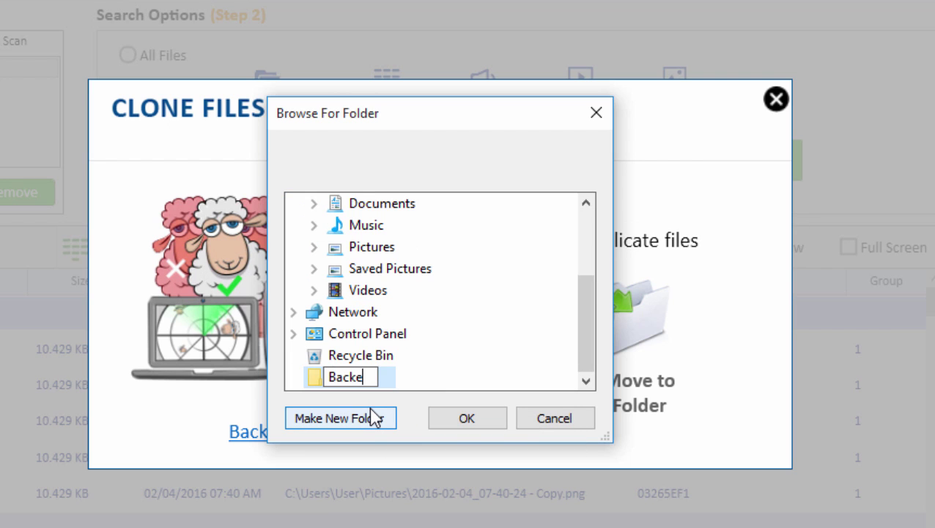
pyautogui.click(308, 378)
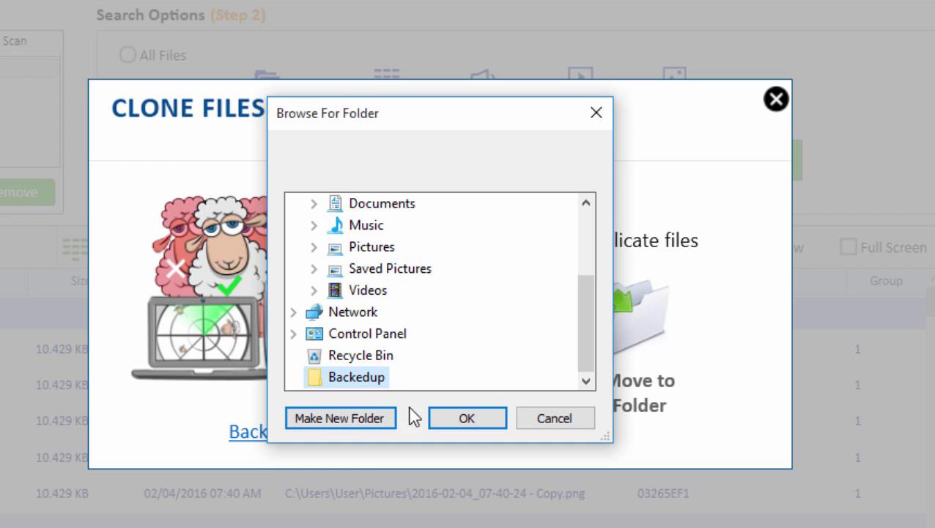
pyautogui.click(458, 417)
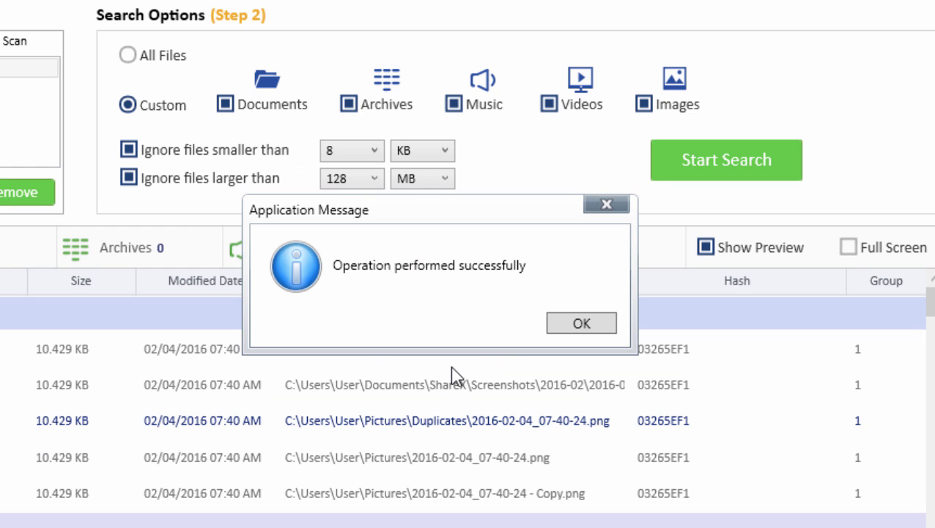
pyautogui.click(578, 329)
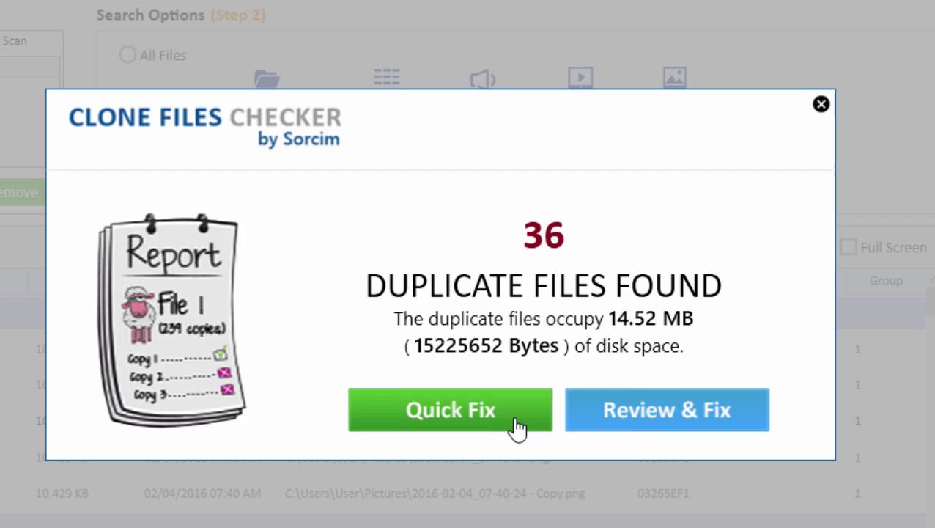
# - Quick Fix the duplicates: keep newest, permanently delete extras, with a backup first
pyautogui.click(517, 429)
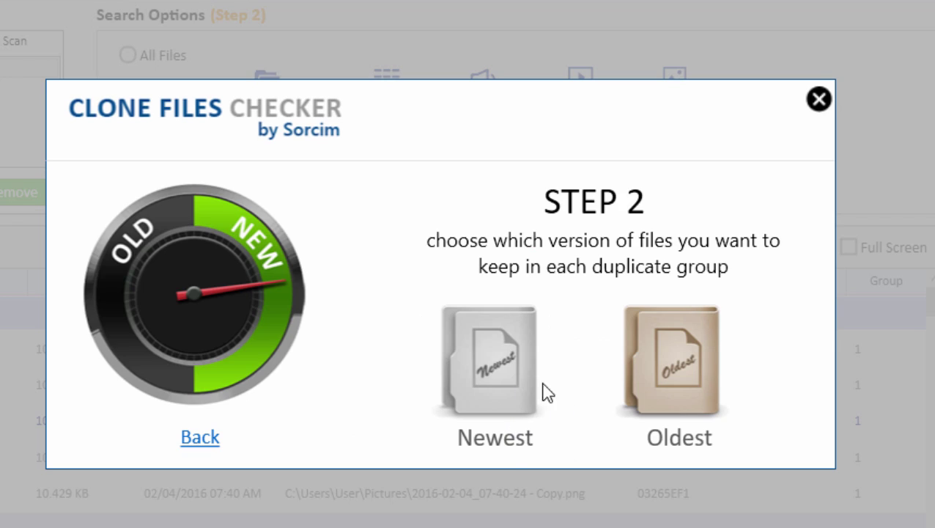
pyautogui.click(525, 393)
pyautogui.click(476, 330)
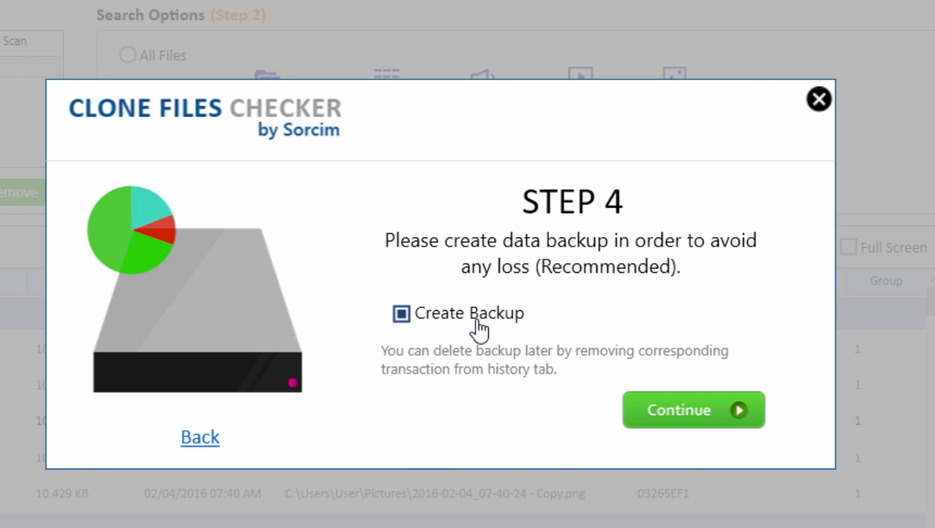
pyautogui.click(665, 412)
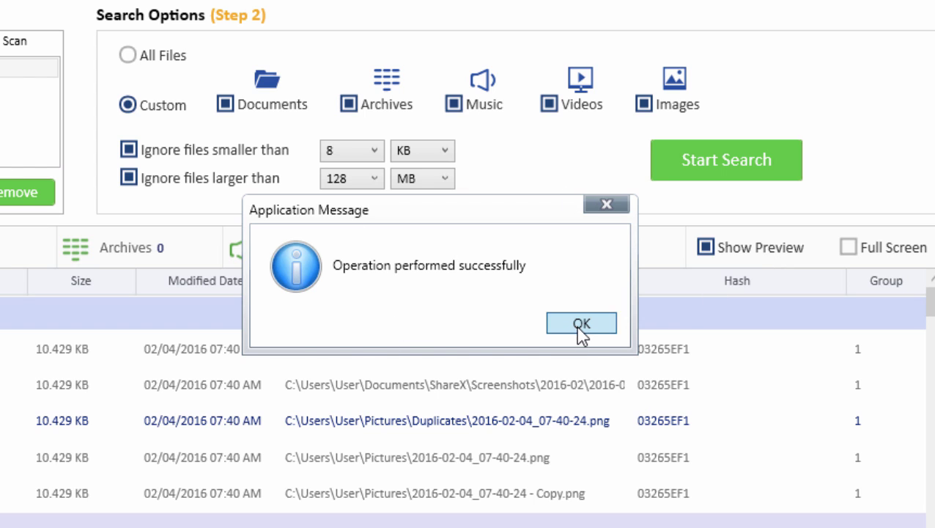
pyautogui.click(579, 327)
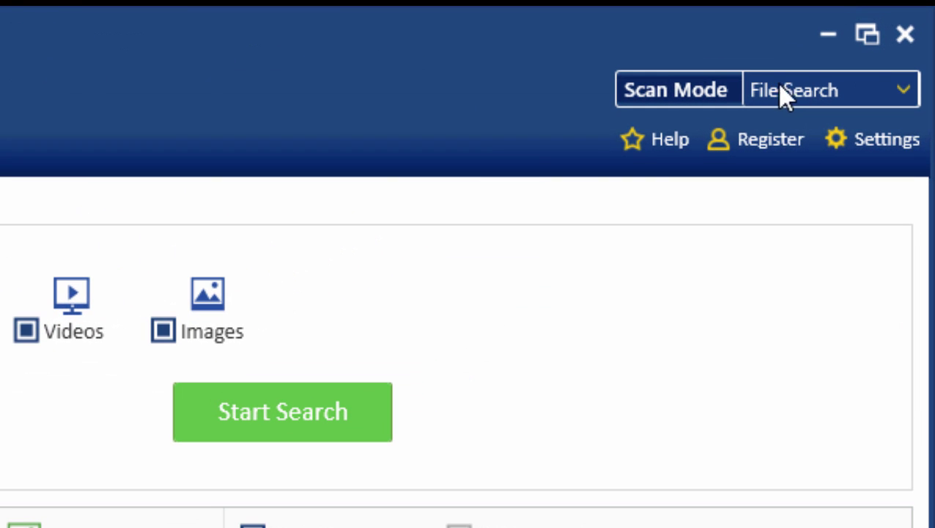
# - Set the Scan Mode to Music Search and dismiss its information notice
pyautogui.click(859, 45)
pyautogui.click(827, 162)
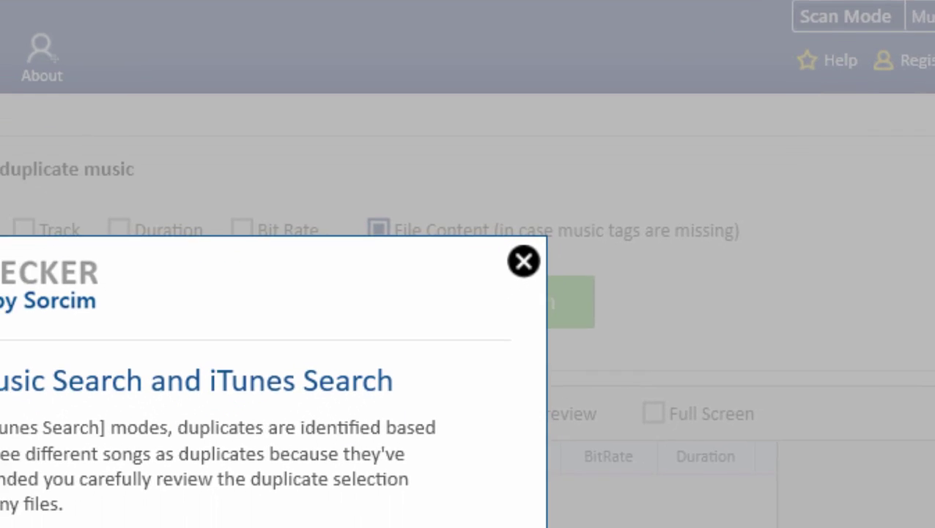
pyautogui.press('Return')
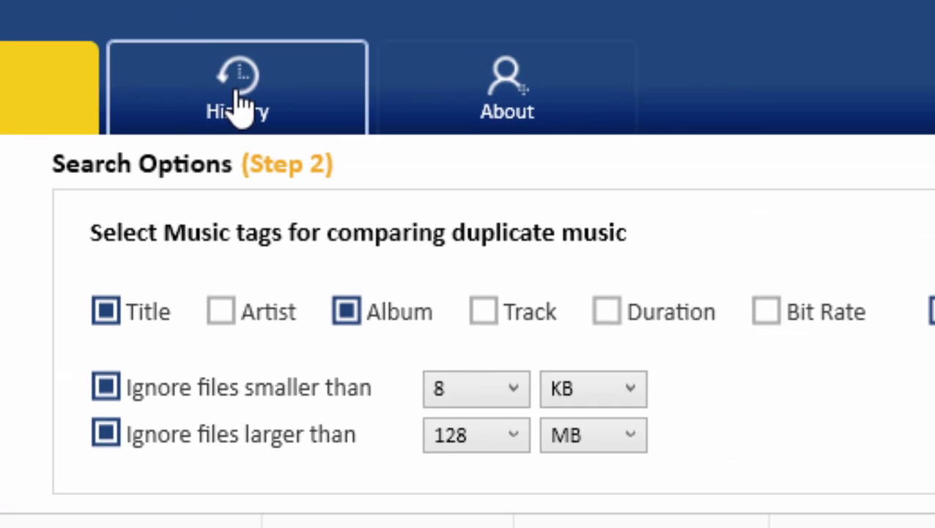
# - Open the History tab and scroll through the Completed Scans list
pyautogui.click(240, 104)
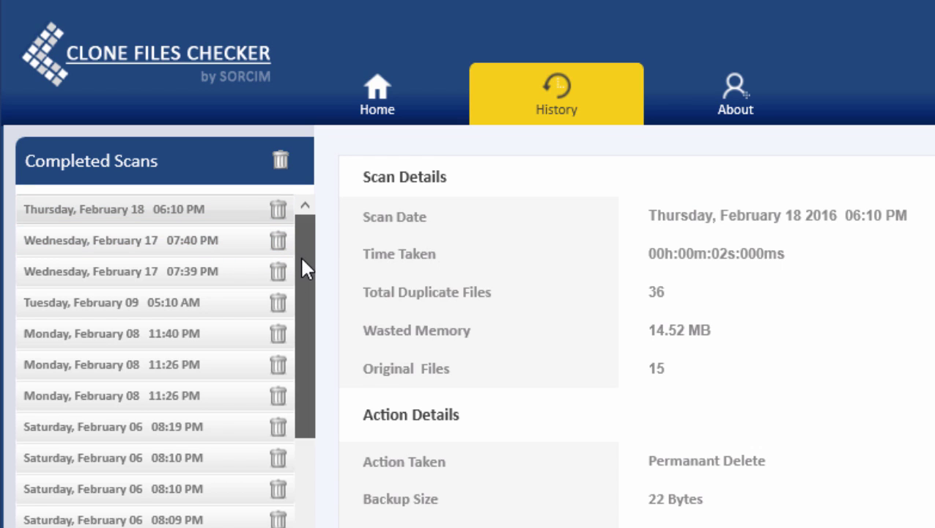
pyautogui.scroll(-10, 278, 428)
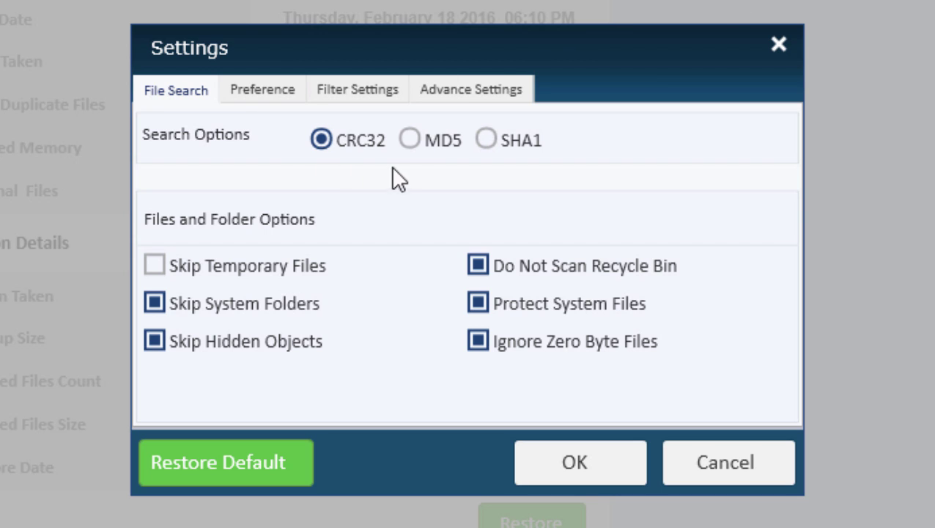
pyautogui.click(411, 140)
pyautogui.click(486, 141)
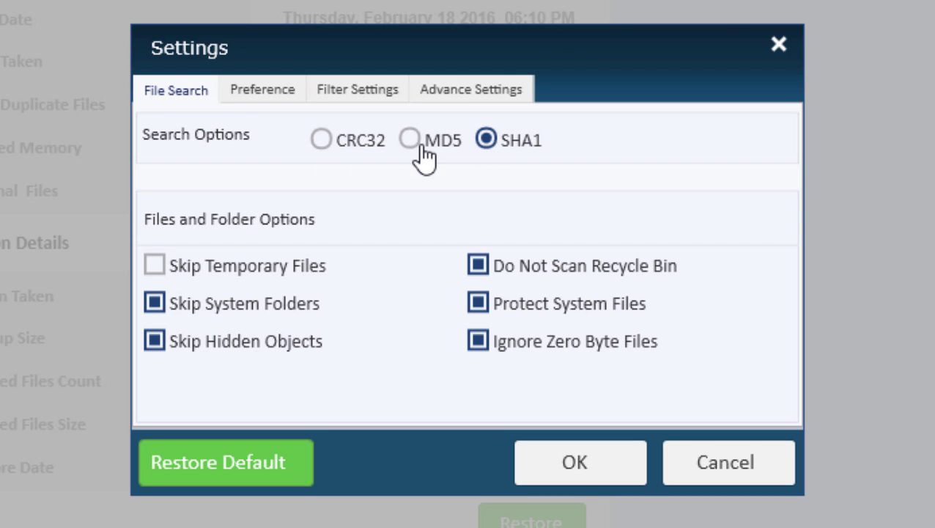
pyautogui.click(409, 139)
pyautogui.click(322, 140)
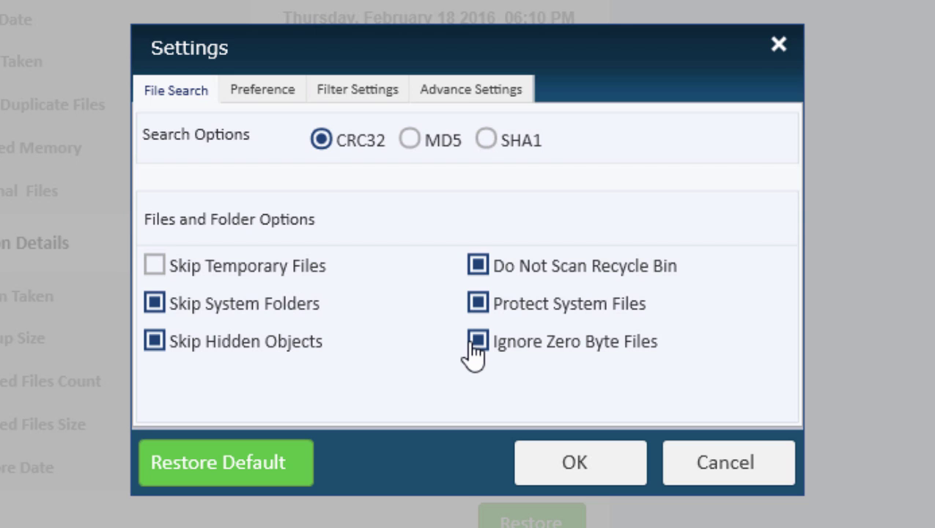
# - Review Preferences: keep English as language and leave the AppData\Roaming backup path unchanged
pyautogui.click(257, 90)
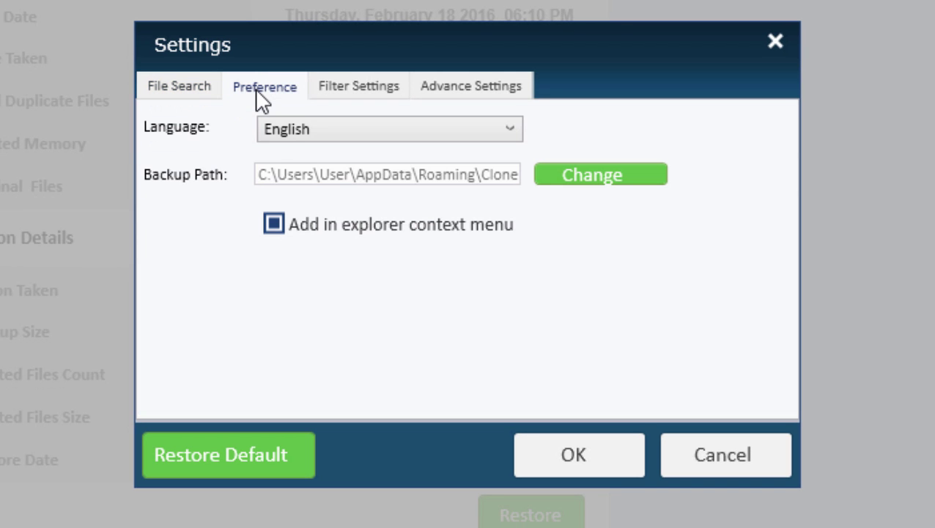
pyautogui.click(286, 139)
pyautogui.click(344, 129)
pyautogui.click(560, 192)
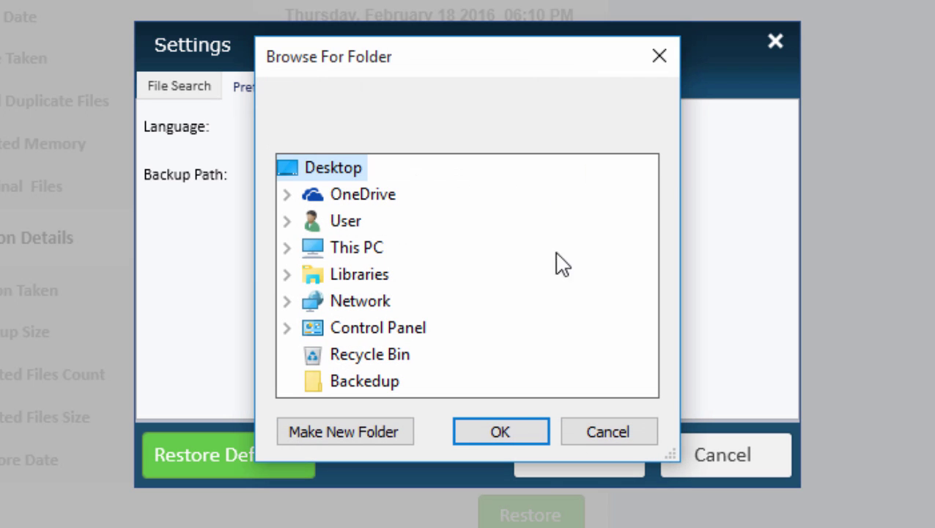
pyautogui.click(608, 432)
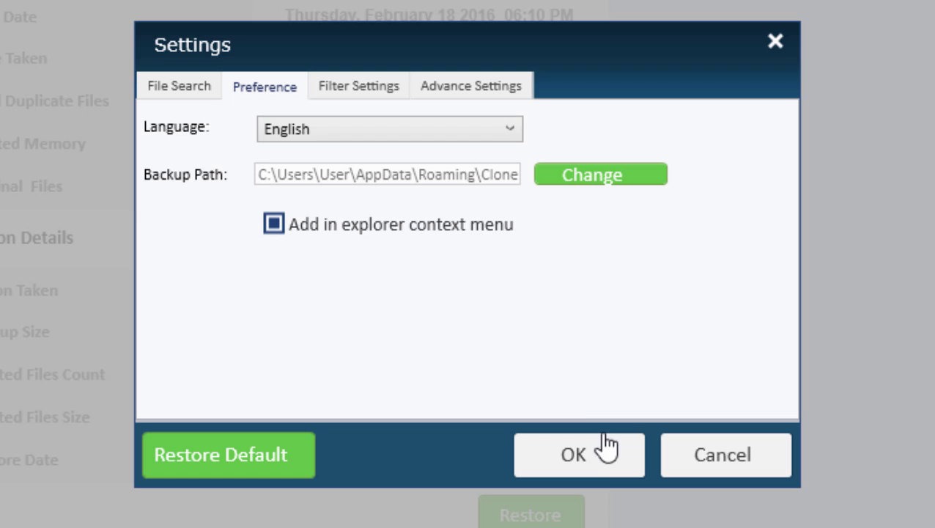
# - In Filter Settings, inspect the Music, Videos, Images, Archives and Documents extension lists
pyautogui.click(364, 87)
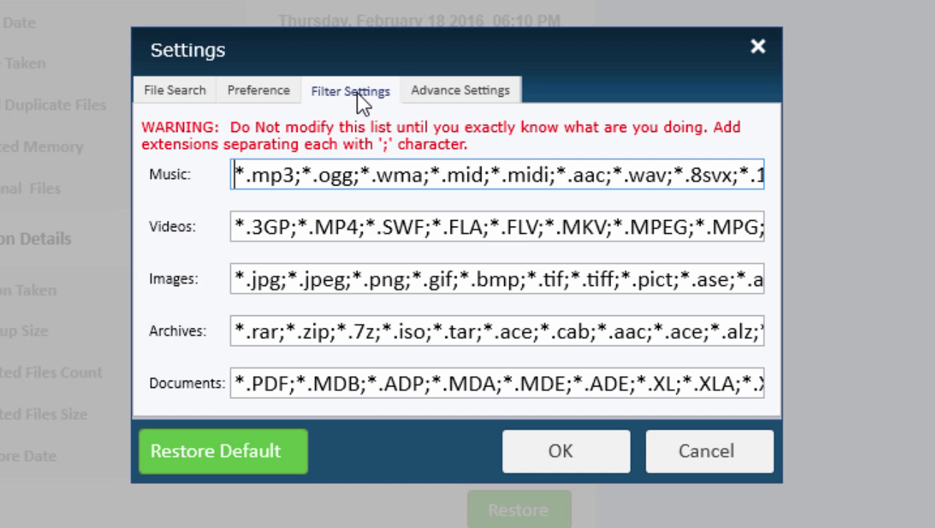
pyautogui.click(255, 173)
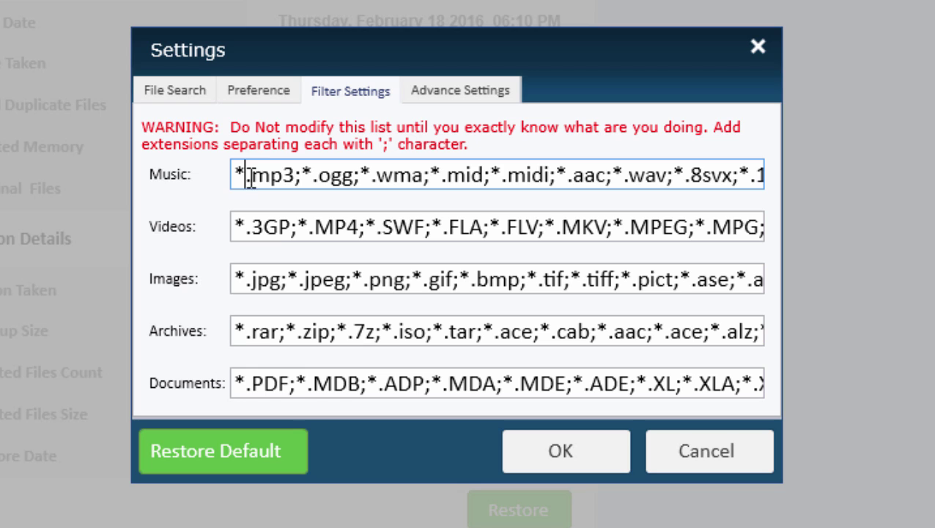
pyautogui.moveTo(246, 175); pyautogui.dragTo(83, 190)
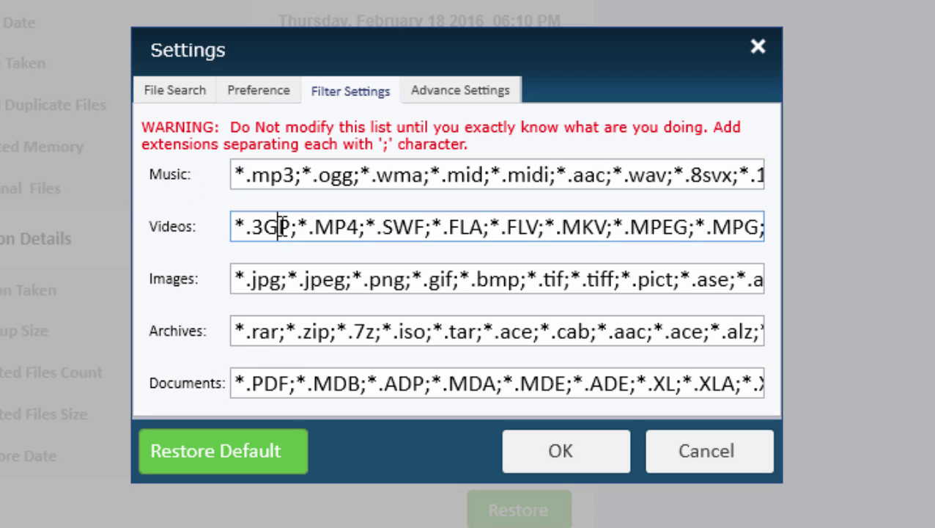
pyautogui.moveTo(292, 226); pyautogui.dragTo(82, 285)
pyautogui.moveTo(273, 278); pyautogui.dragTo(125, 323)
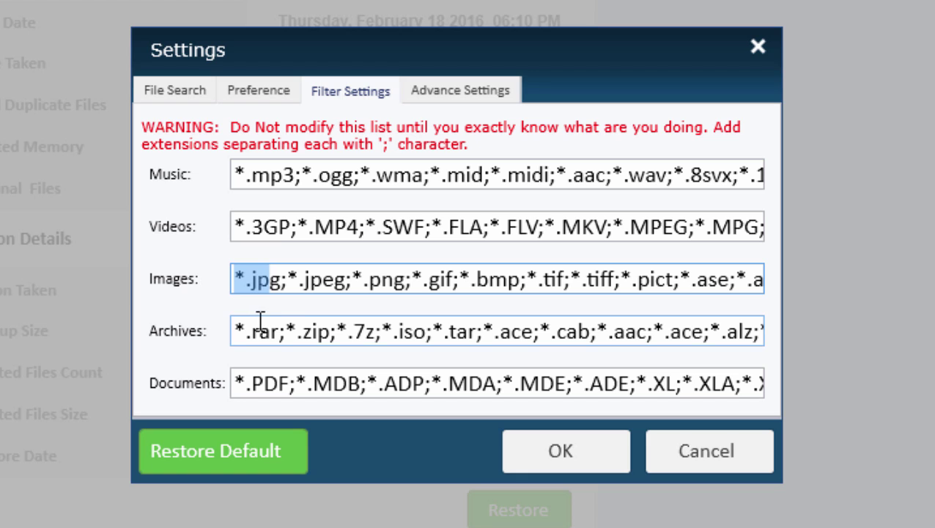
pyautogui.moveTo(260, 321); pyautogui.dragTo(183, 382)
pyautogui.moveTo(293, 383); pyautogui.dragTo(104, 401)
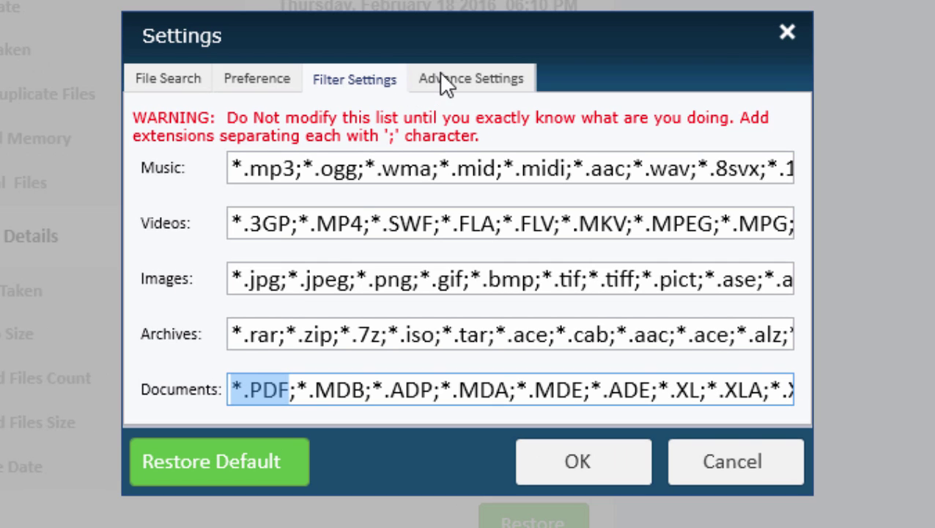
# - Review the excluded folders in Advance Settings: C:\Windows, Program Files, Program Files (x86), ProgramData and AppData
pyautogui.click(434, 87)
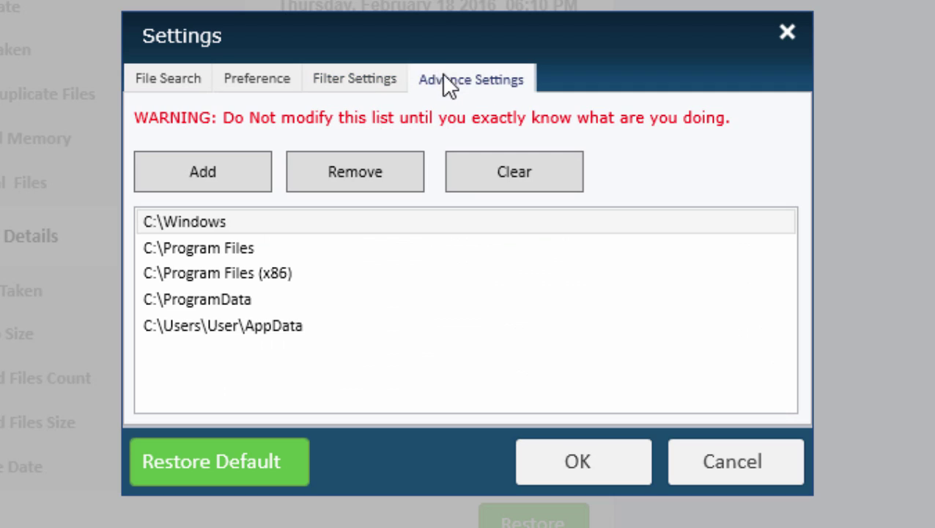
pyautogui.click(211, 225)
pyautogui.click(208, 249)
pyautogui.click(209, 275)
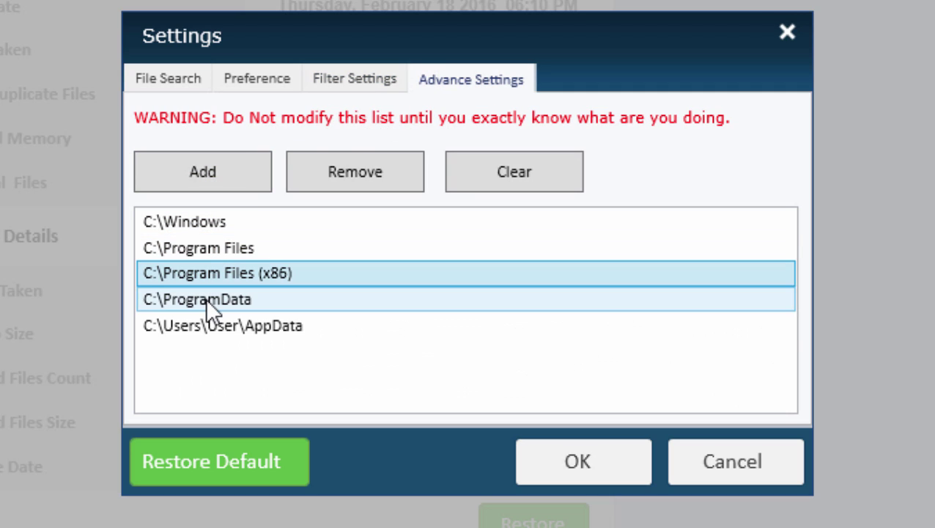
pyautogui.click(206, 299)
pyautogui.click(211, 327)
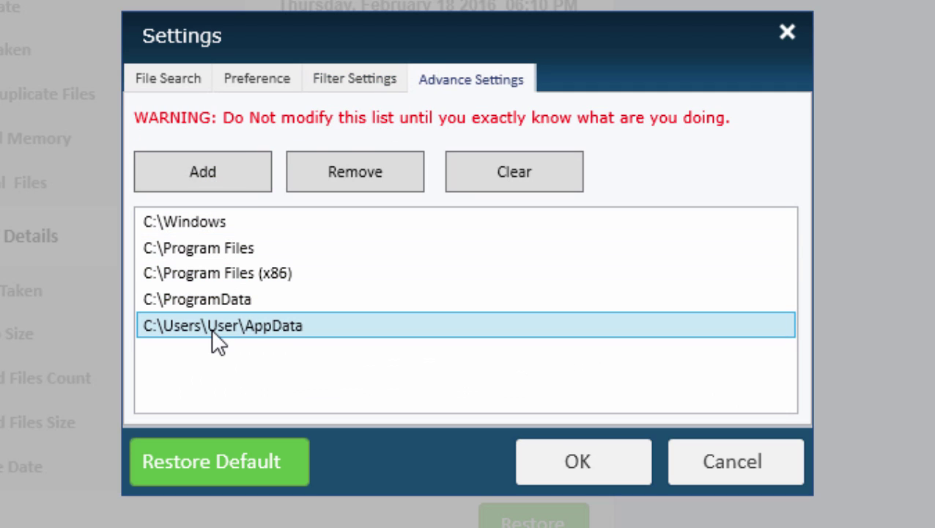
# - Add This PC > Local Disk (C:) > Windows > Boot as an exclusion and check the new entry
pyautogui.click(218, 189)
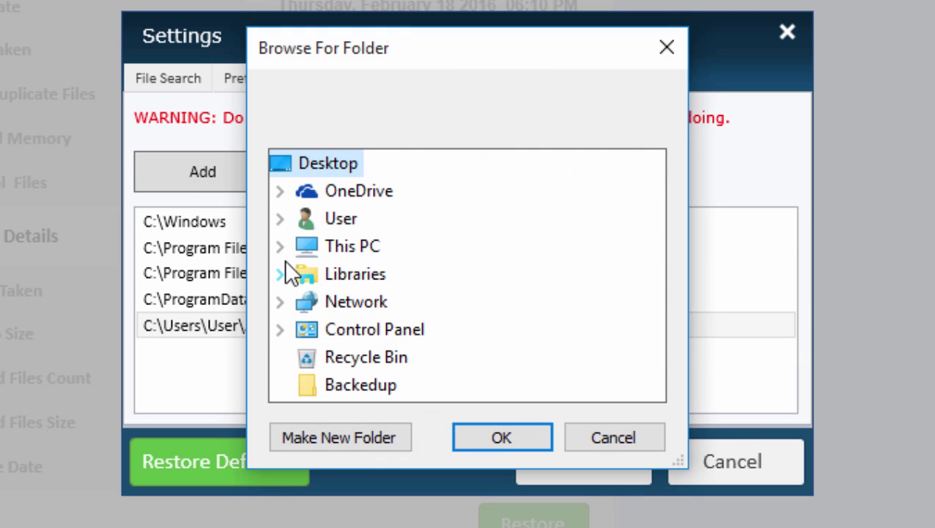
pyautogui.click(284, 264)
pyautogui.click(286, 192)
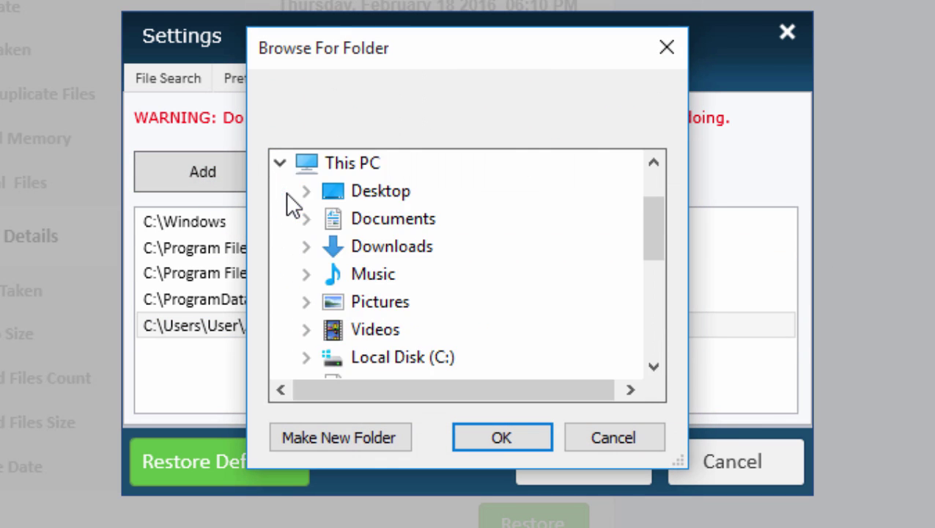
pyautogui.click(307, 357)
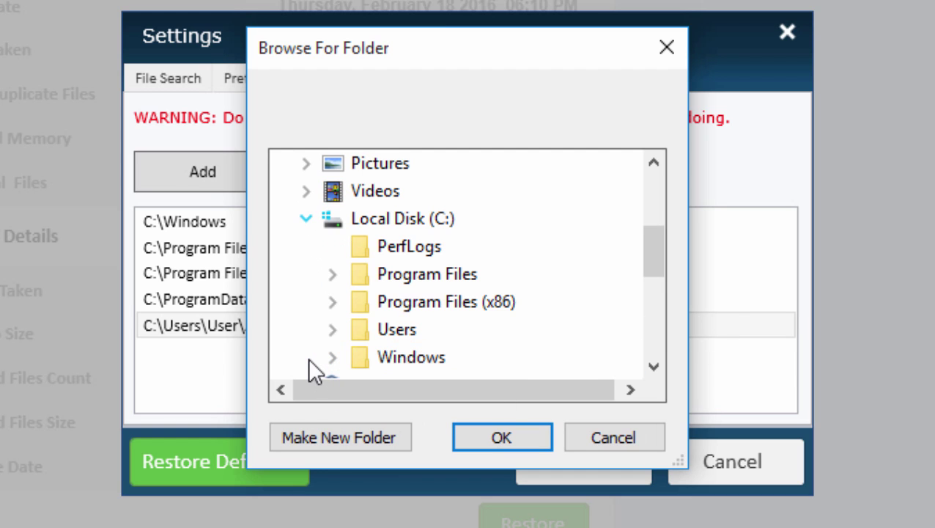
pyautogui.click(375, 357)
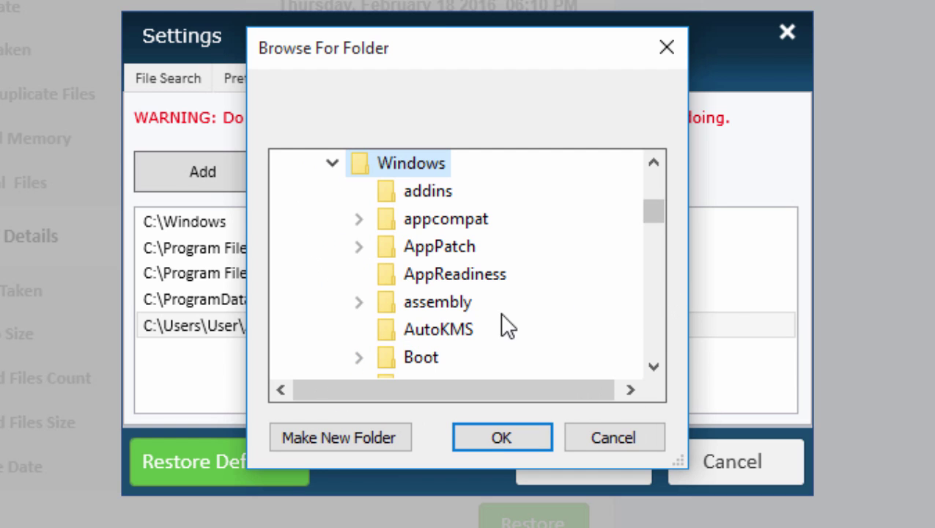
pyautogui.click(418, 357)
pyautogui.click(497, 438)
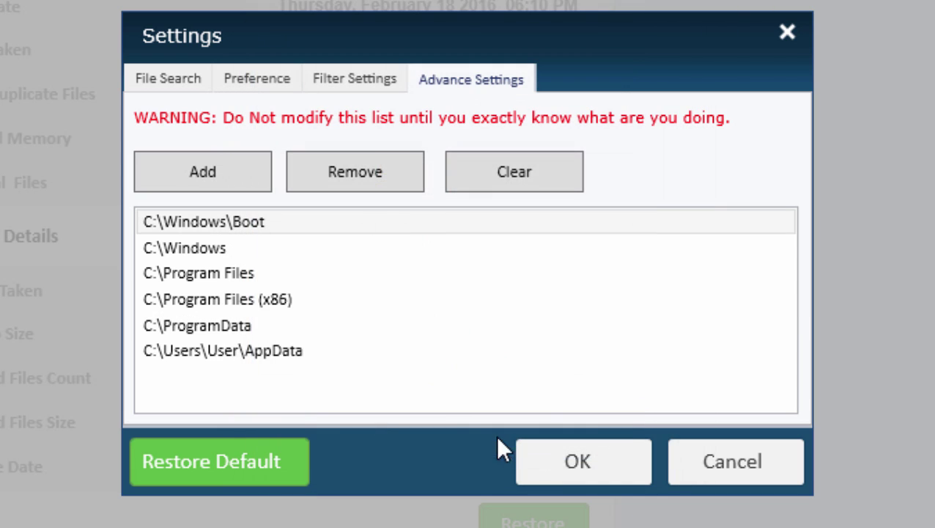
pyautogui.click(250, 226)
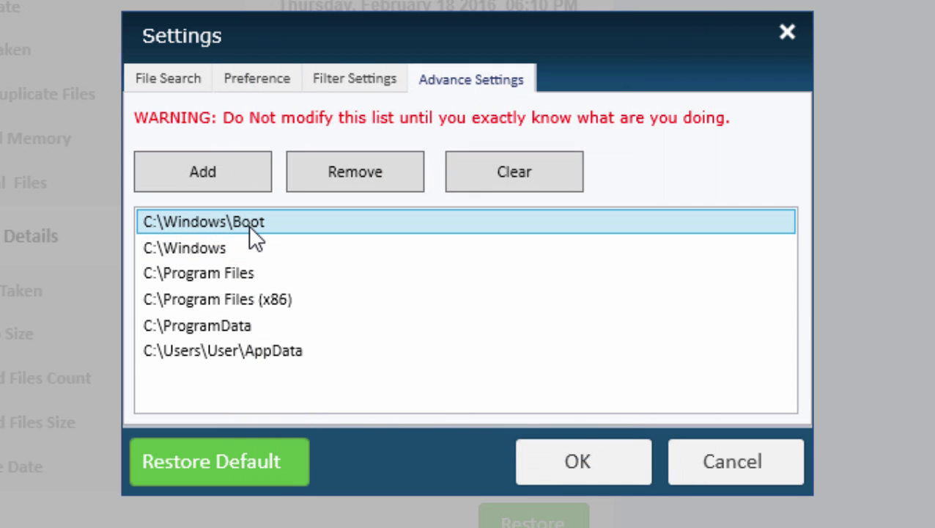